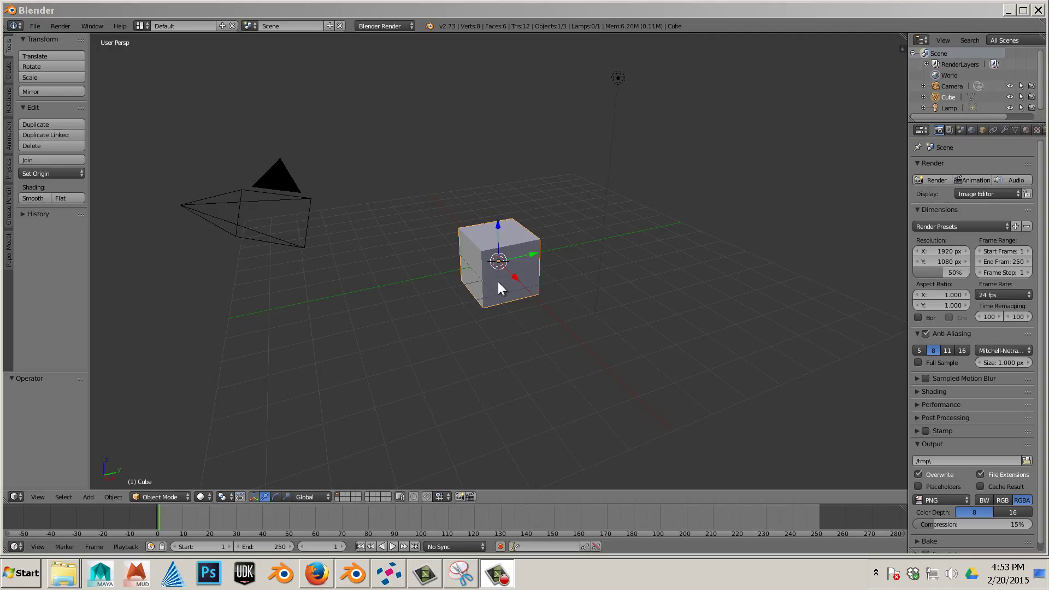
Step: Import a key configuration through the User Preferences window
left_click(35, 26)
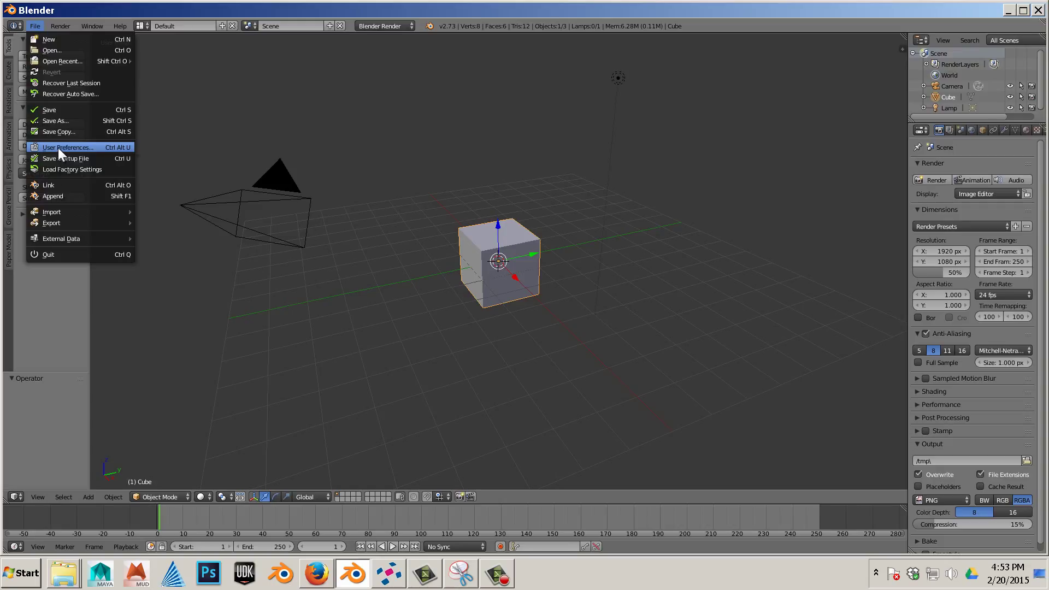
left_click(58, 147)
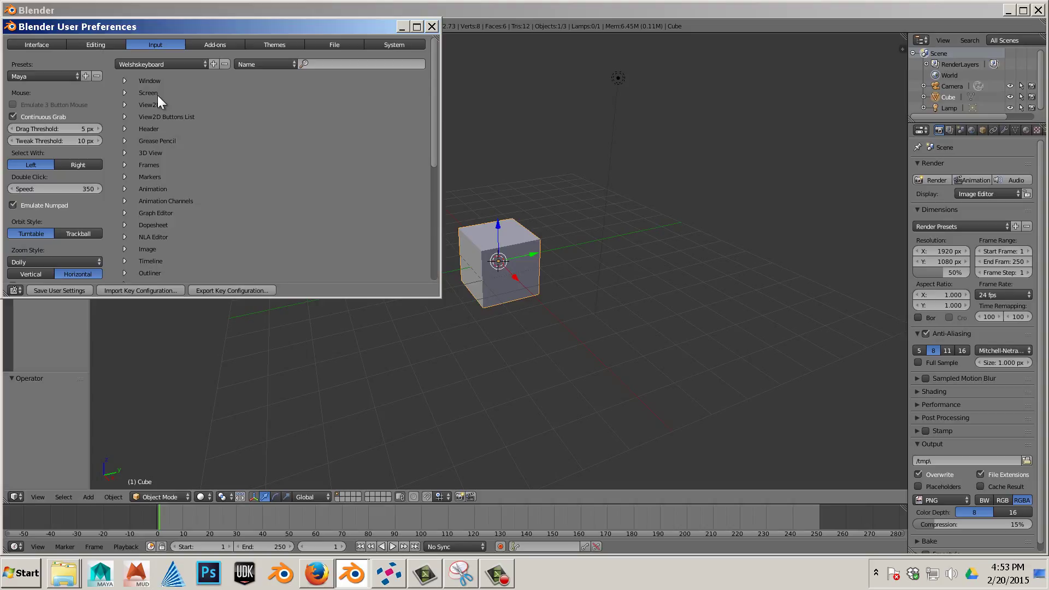
left_click(165, 289)
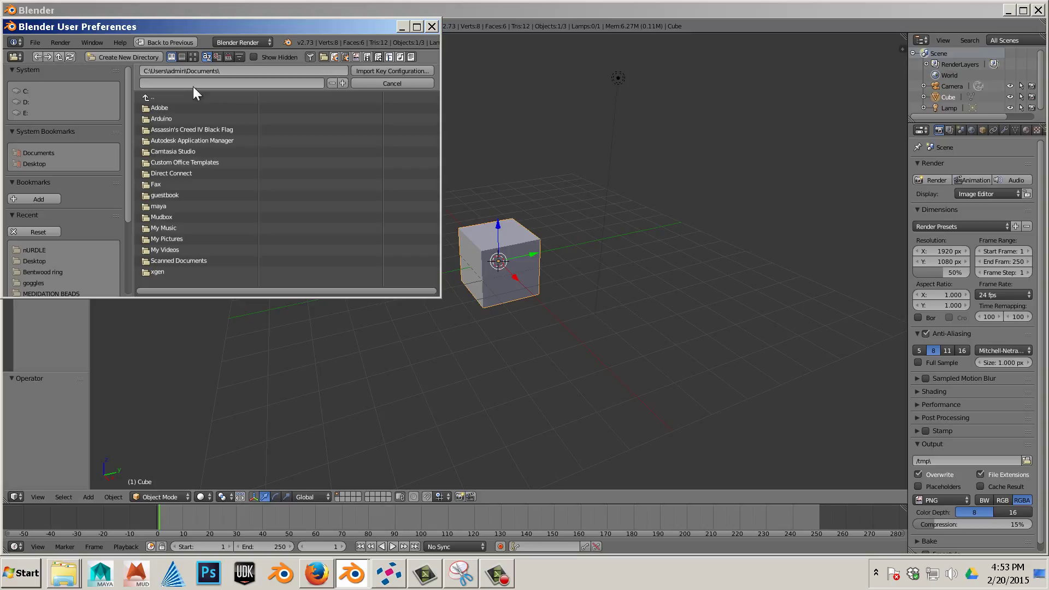
left_click(385, 70)
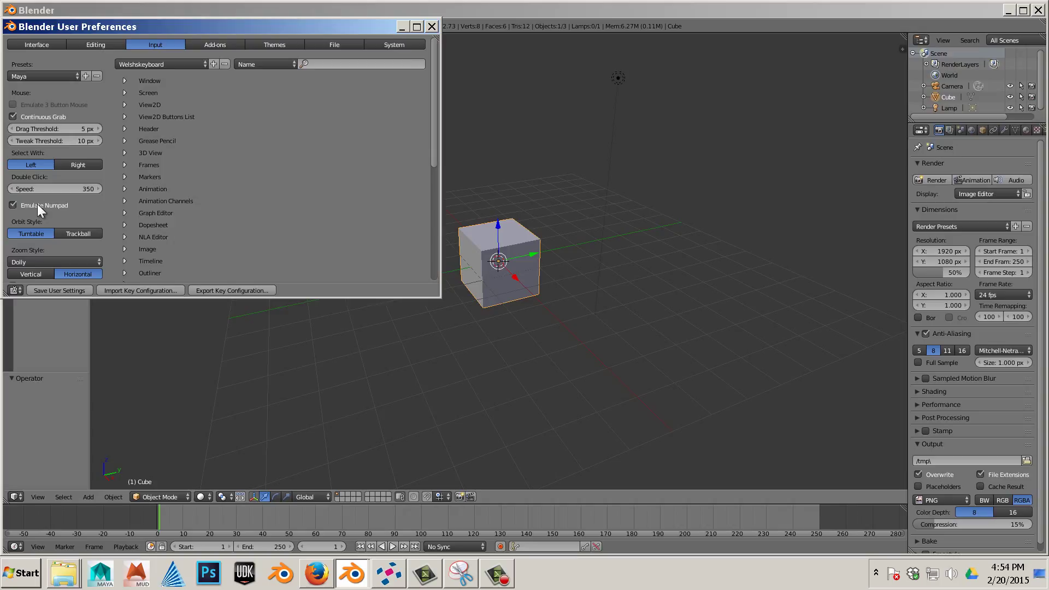
Step: Close User Preferences and delete the default cube with X
left_click(431, 26)
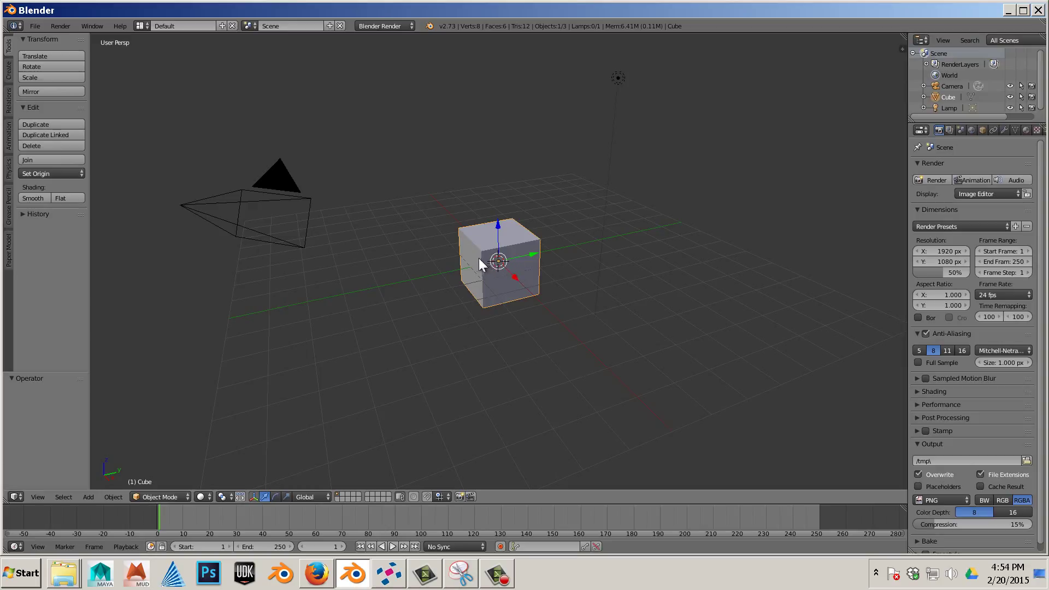
key("x")
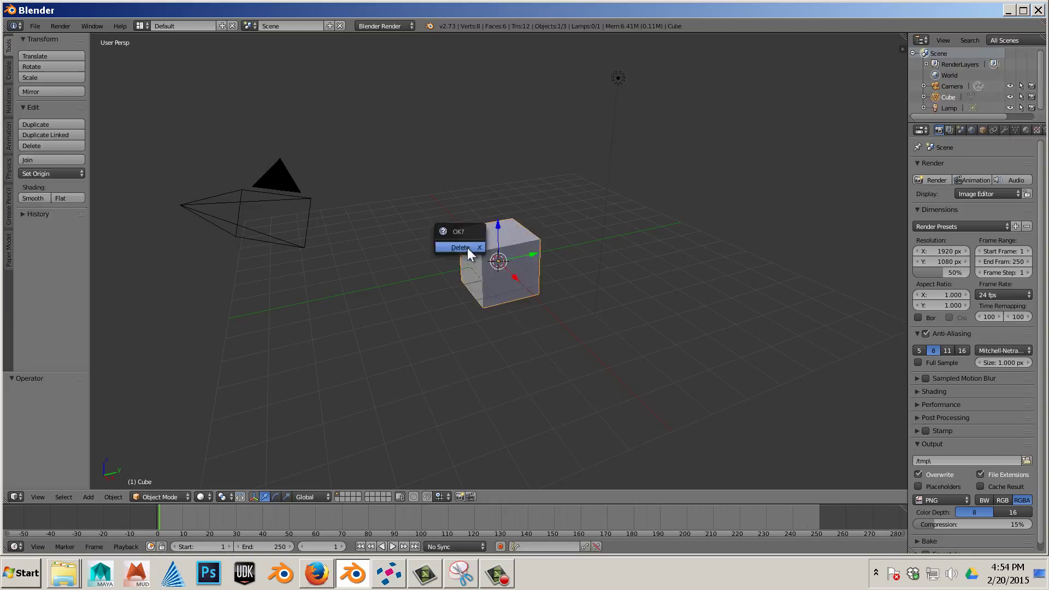
left_click(467, 251)
Step: Import NURDLE.stl from the Desktop as an STL model
left_click(34, 27)
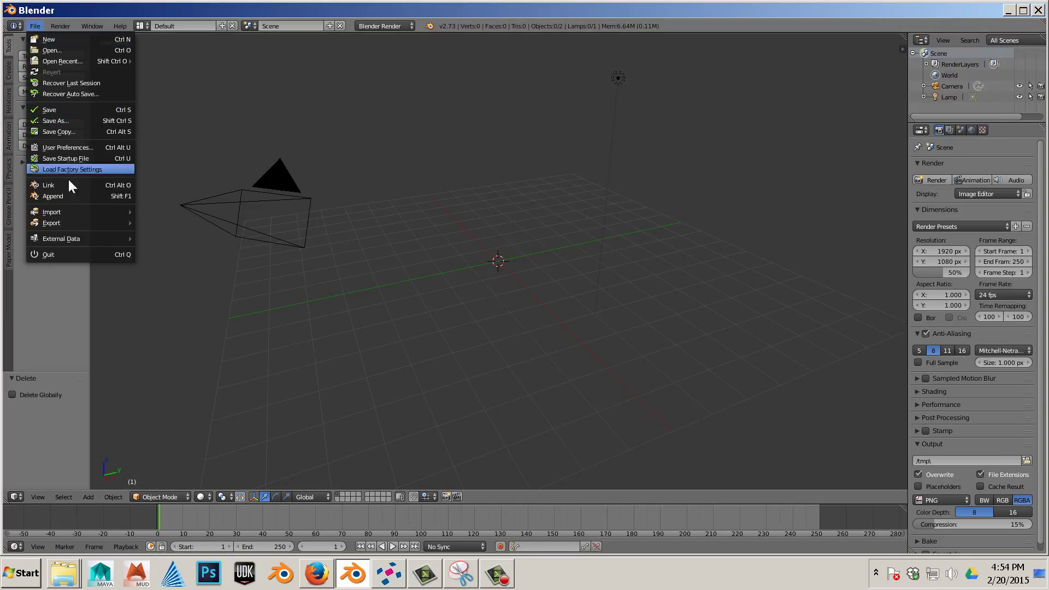
mouse_move(70, 214)
left_click(223, 255)
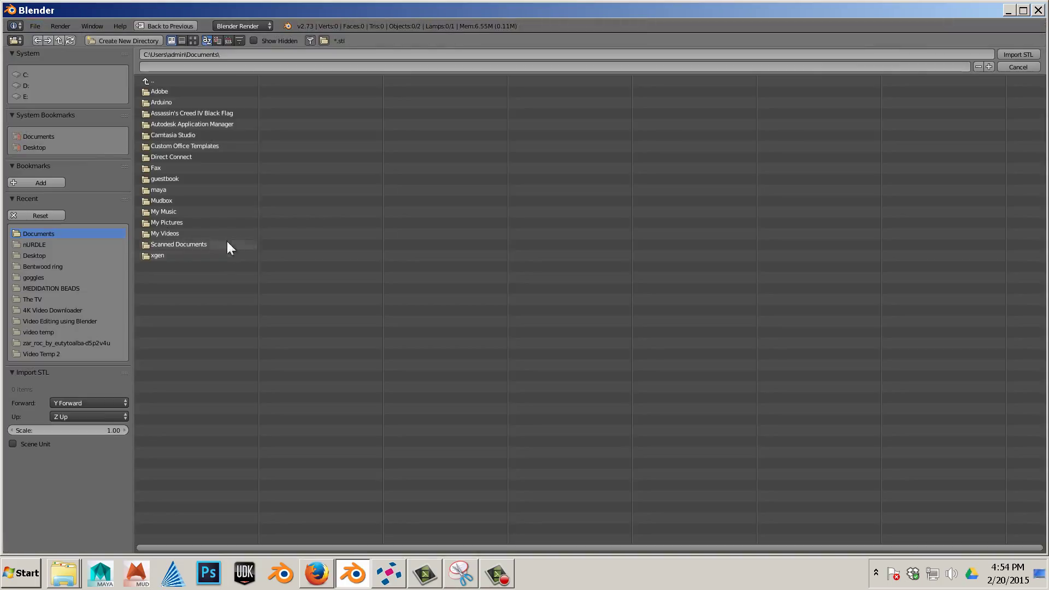
left_click(36, 148)
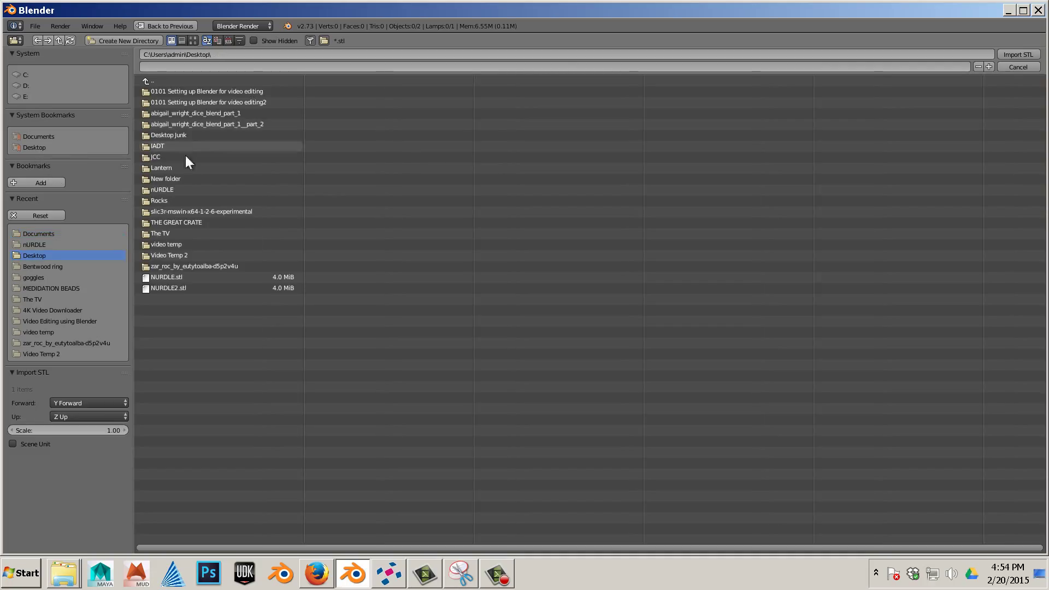
left_click(190, 278)
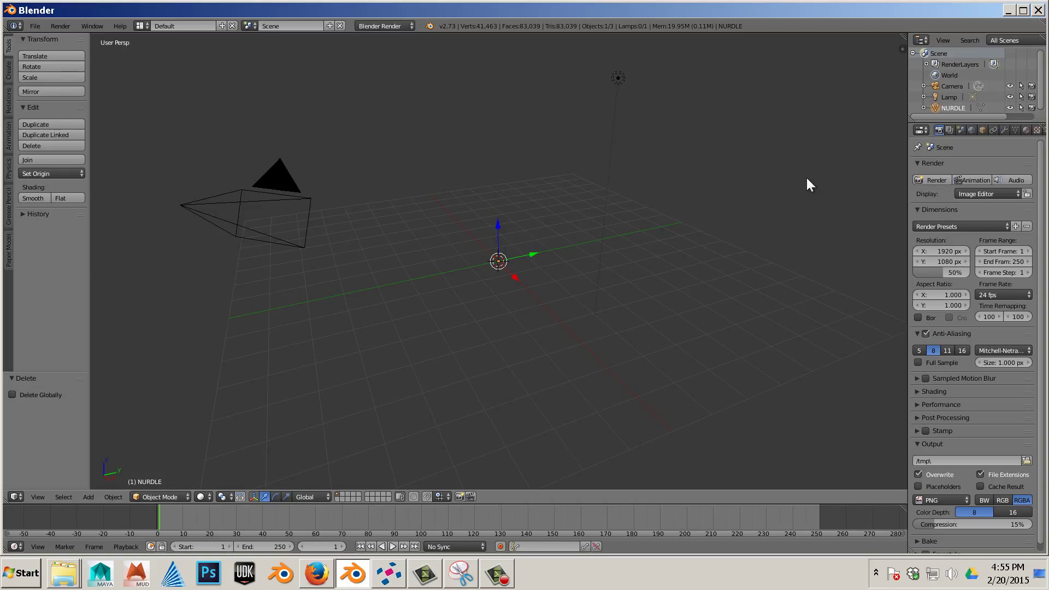
Step: Show the properties side panel and set NURDLE's origin to its geometry centre
key("n")
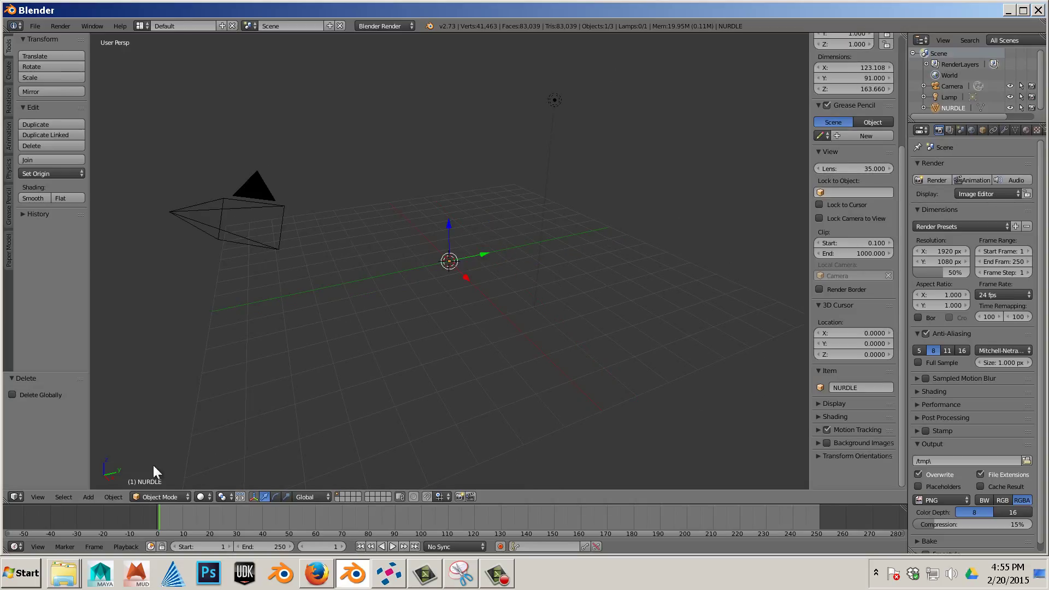
left_click(115, 498)
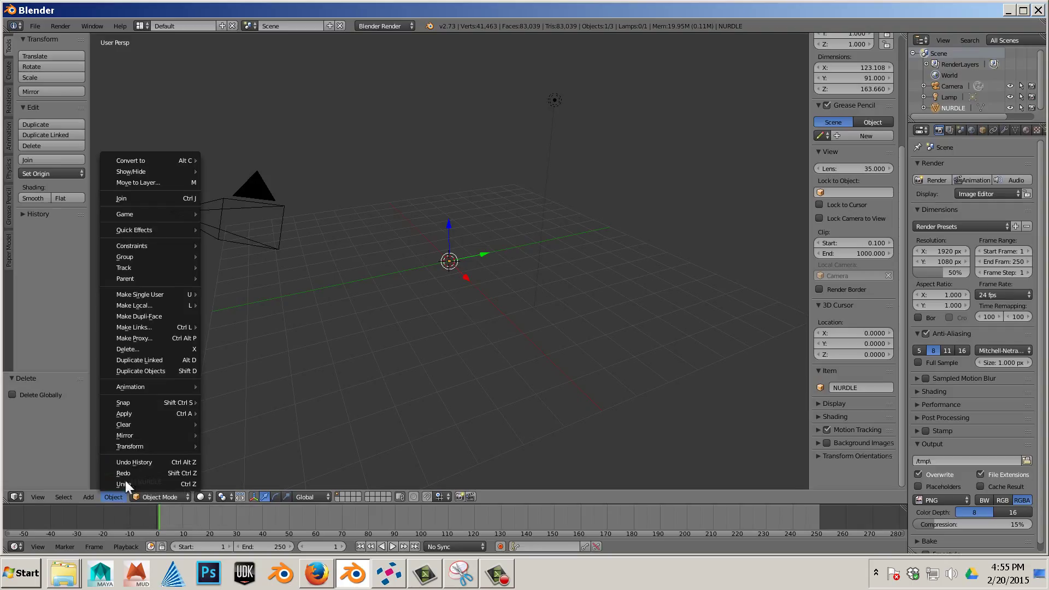
mouse_move(134, 446)
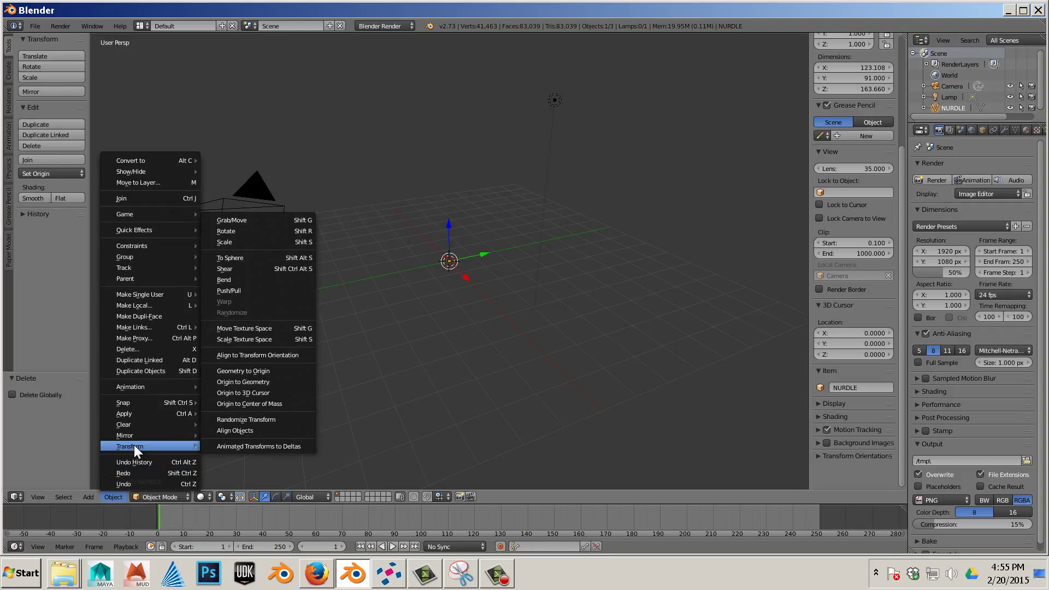
left_click(280, 377)
Step: Set NURDLE's location to X 0, Y 0, Z 0
left_click_drag(897, 161, 895, 37)
left_click(852, 67)
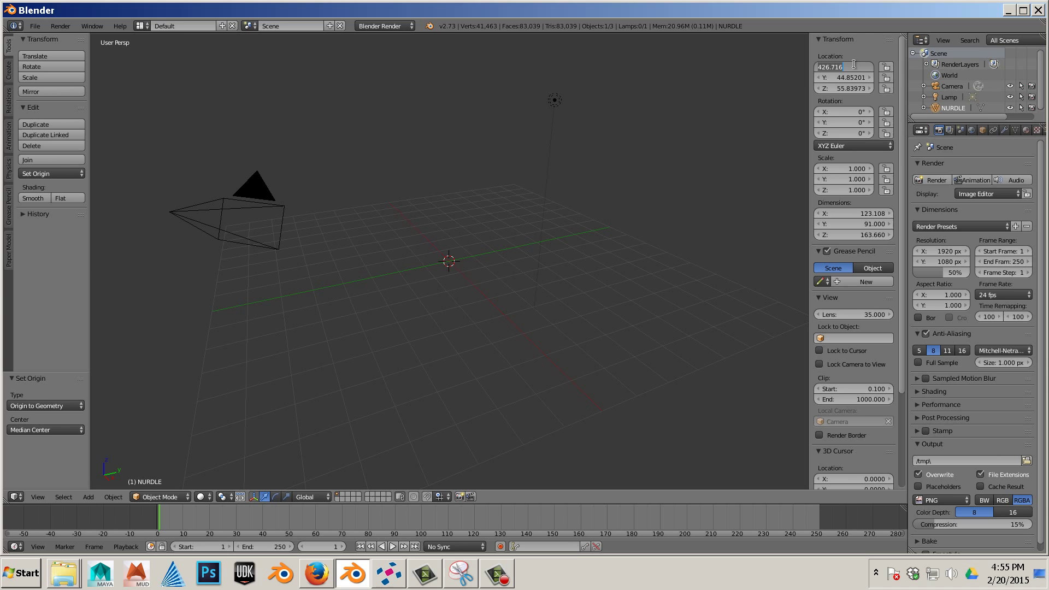
type("0")
left_click(858, 78)
type("0")
key("Return")
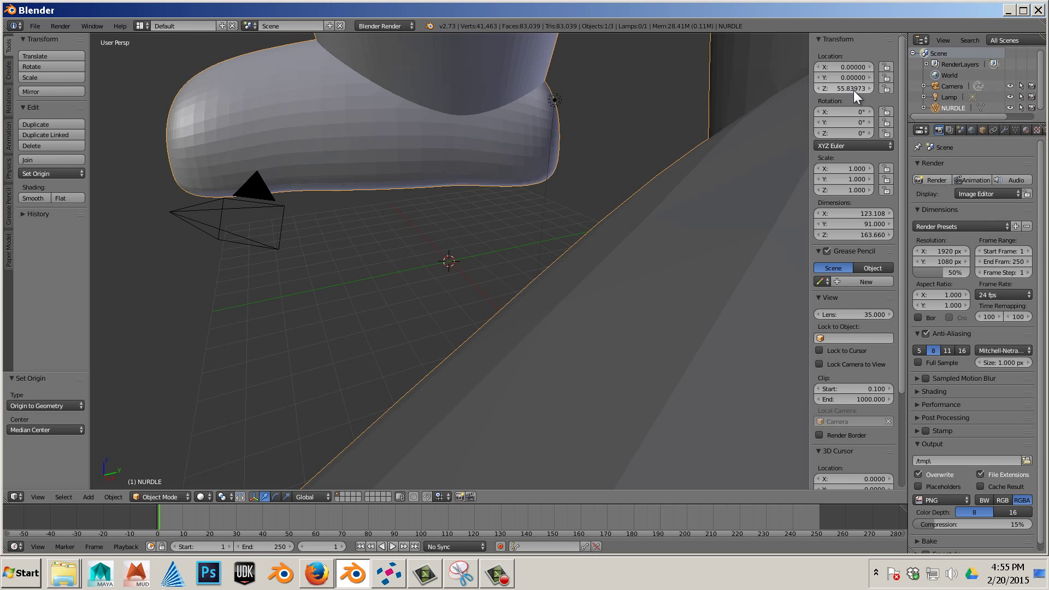
left_click(855, 89)
type("0")
key("Return")
Step: Apply Rotation & Scale to NURDLE from a front view
scroll(497, 221, "down", 10)
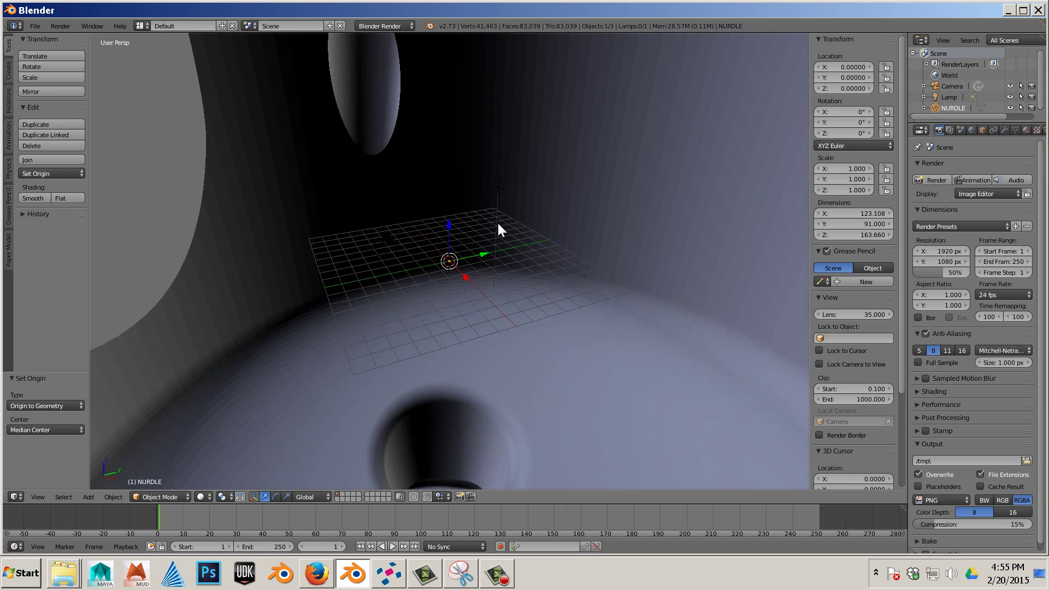
middle_click_drag(342, 285, 525, 283)
scroll(590, 299, "up", 4)
scroll(590, 300, "up", 1)
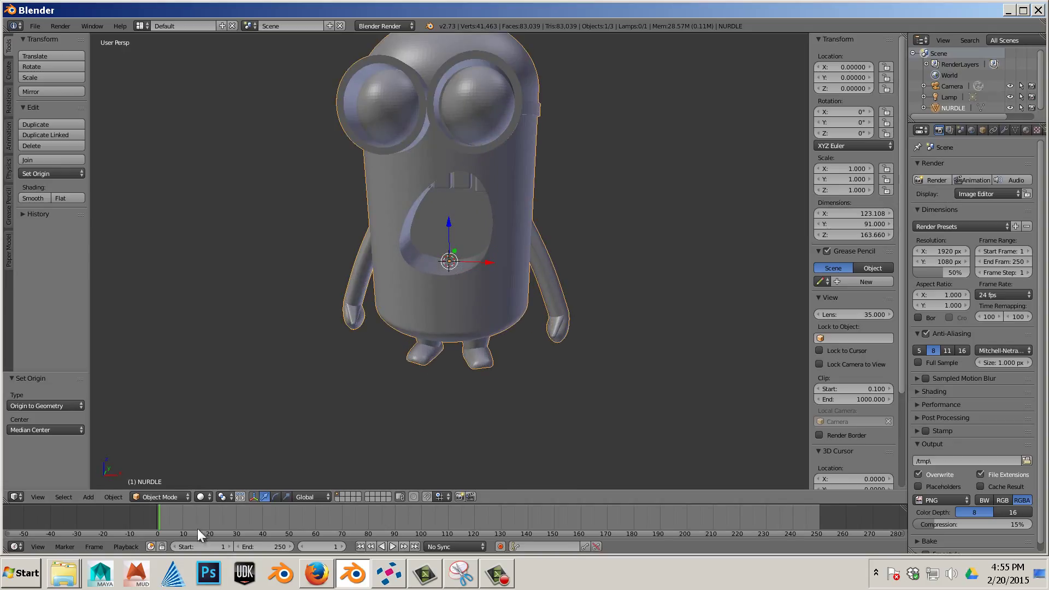
left_click(109, 498)
mouse_move(138, 419)
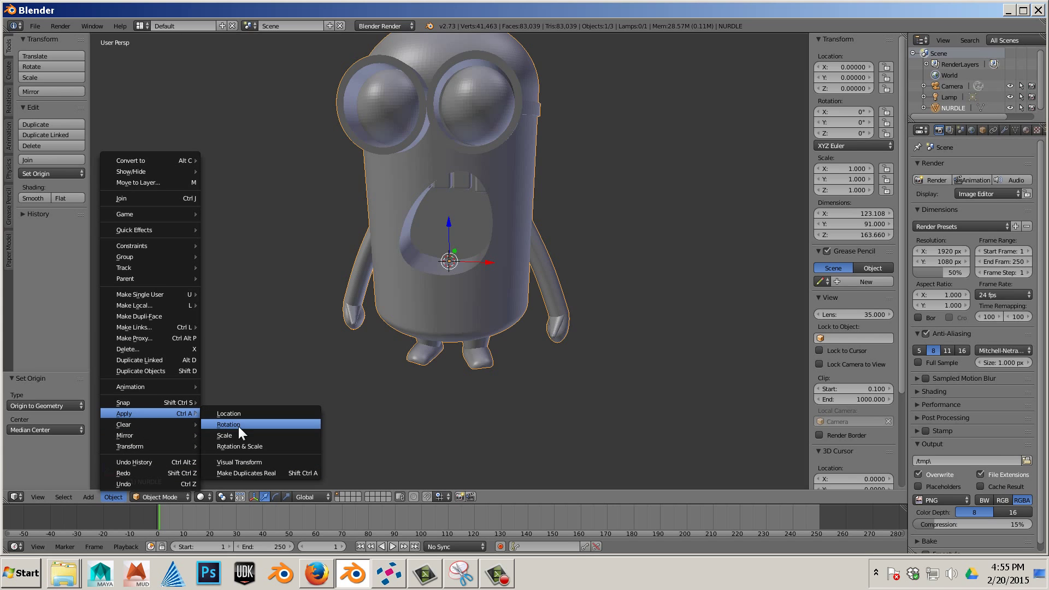
left_click(245, 446)
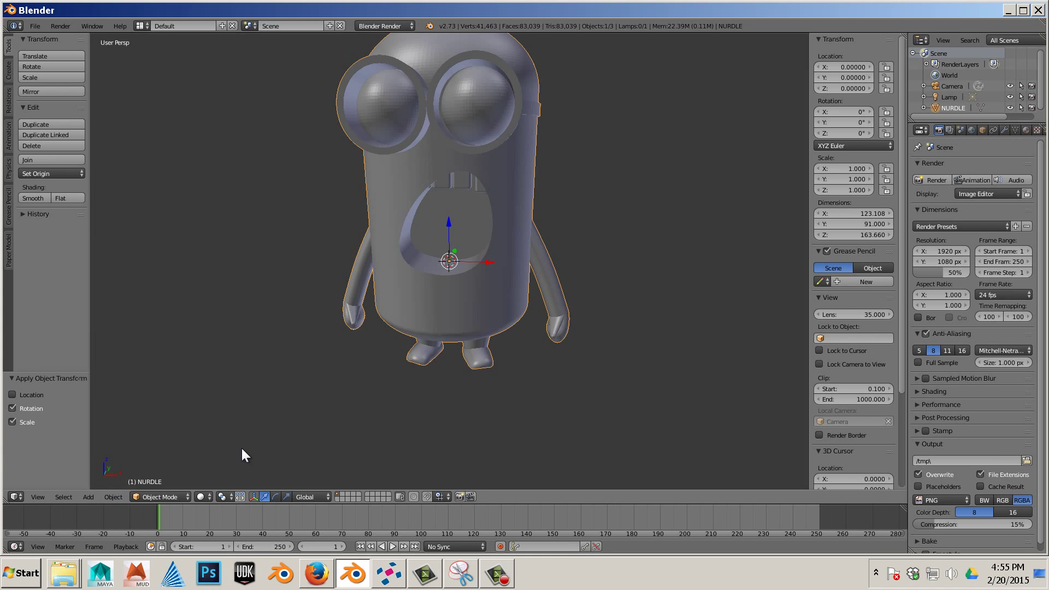
middle_click_drag(480, 373, 456, 409, "shift")
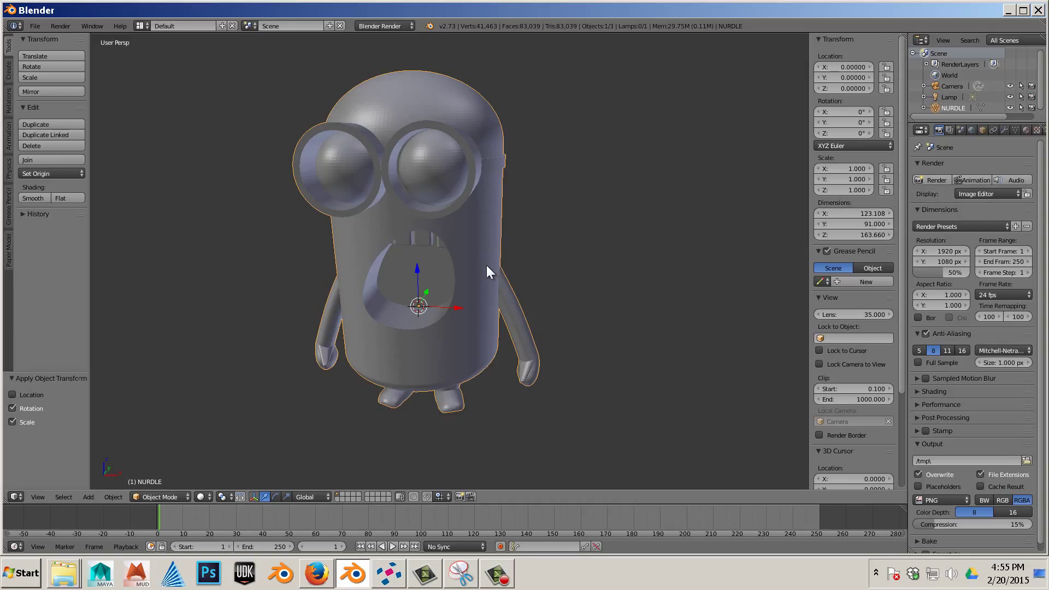
Step: Switch the manipulator to scale handles and shrink the minion uniformly to about 0.7
key("ctrl+alt+s")
scroll(420, 317, "up", 2)
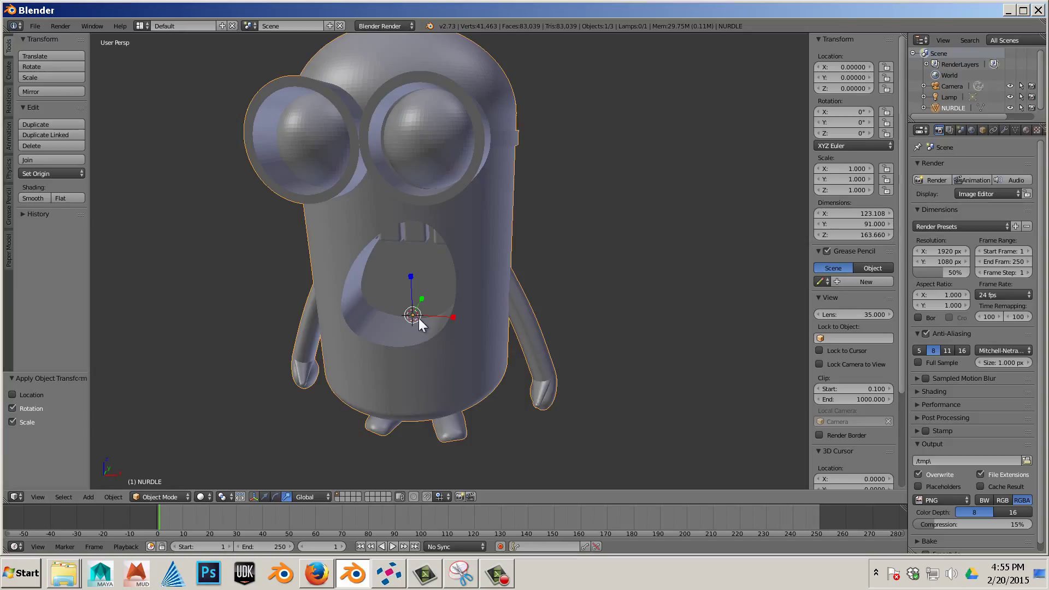
left_click_drag(419, 318, 415, 316)
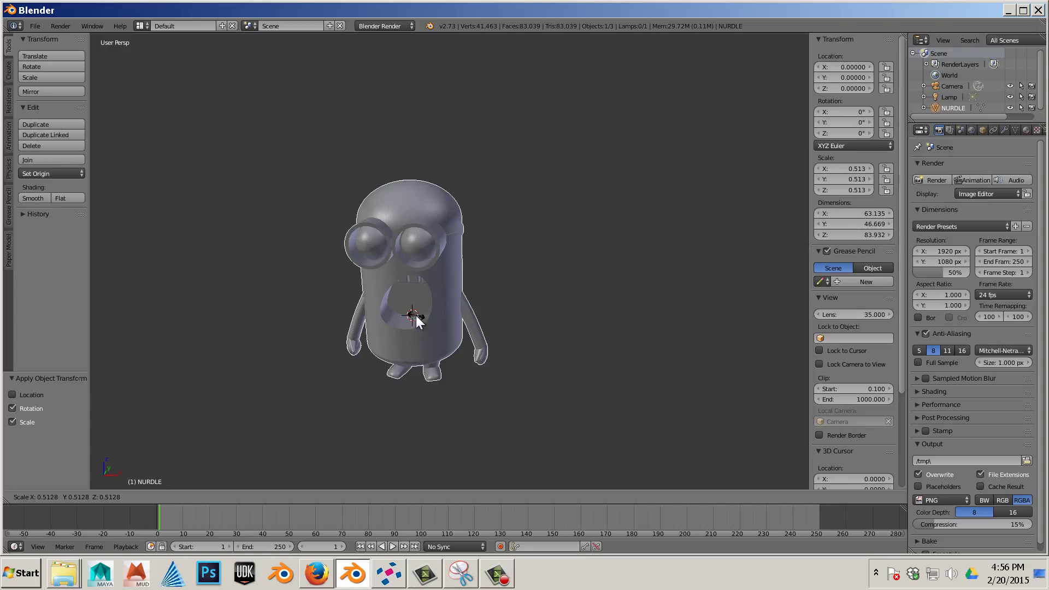
left_click_drag(415, 316, 416, 315)
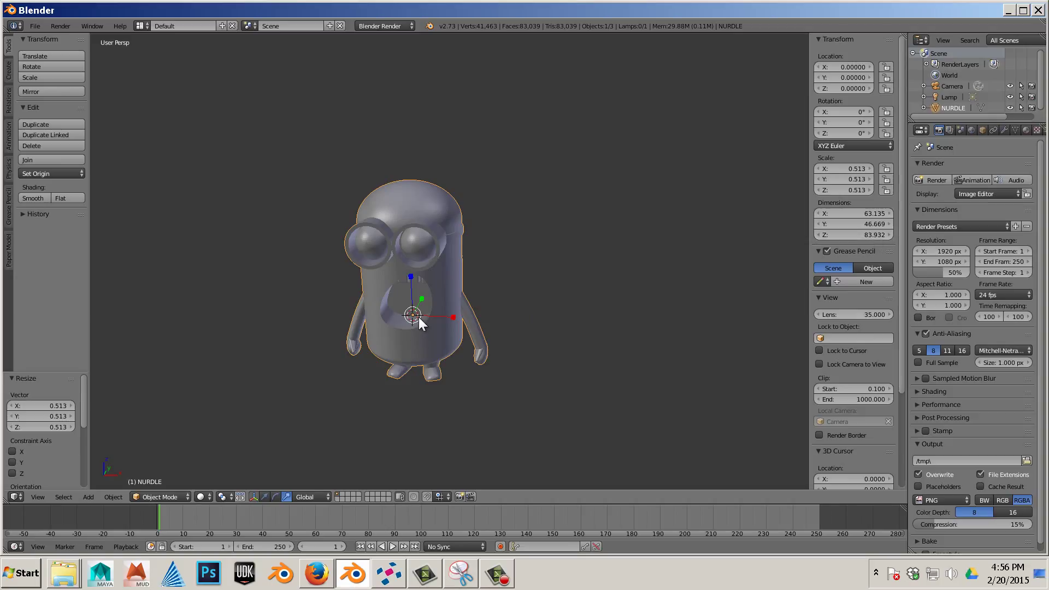
Step: Scale the minion down further to a 75.055 mm height, then deselect everything
key("s")
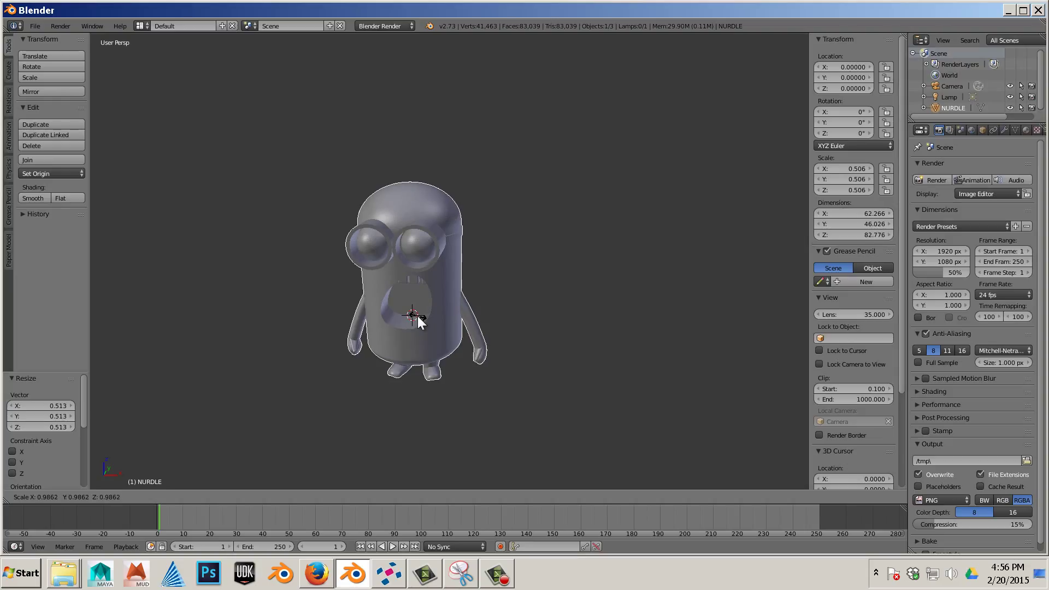
key("y")
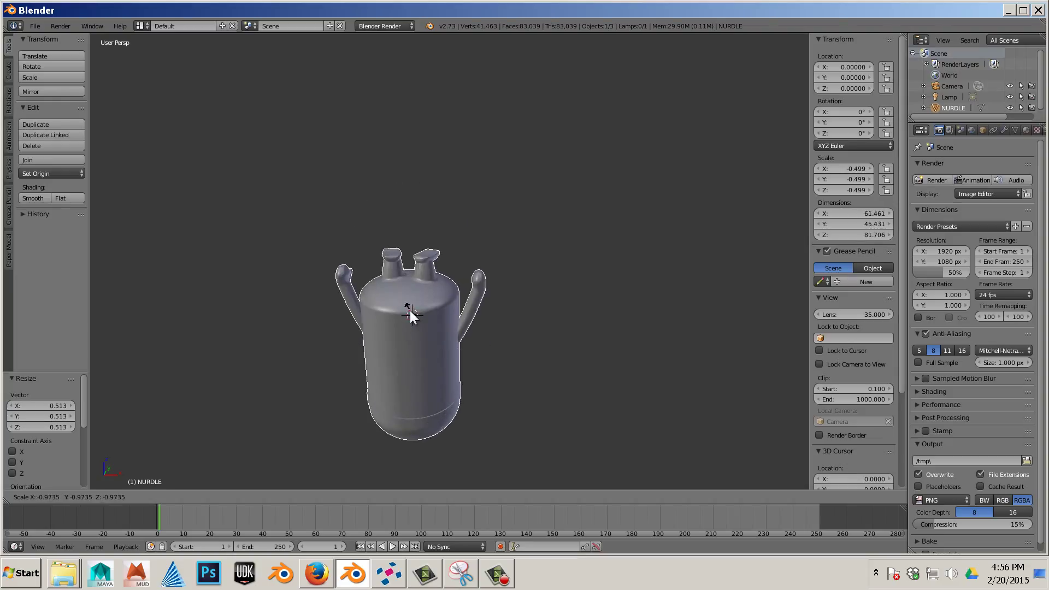
key("y")
key("y")
key("y")
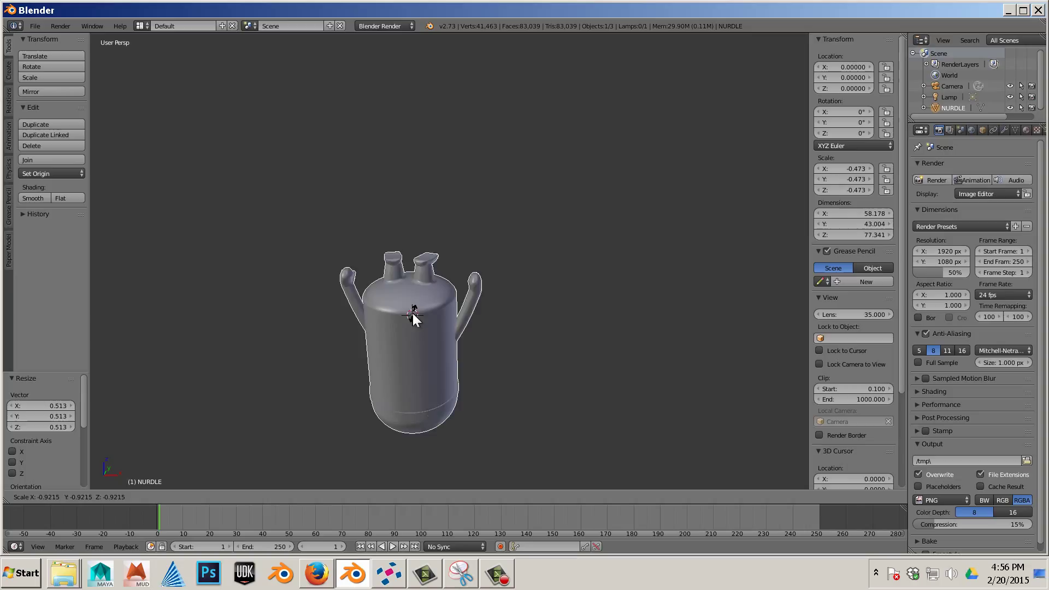
key("y")
key("y")
left_click(414, 314)
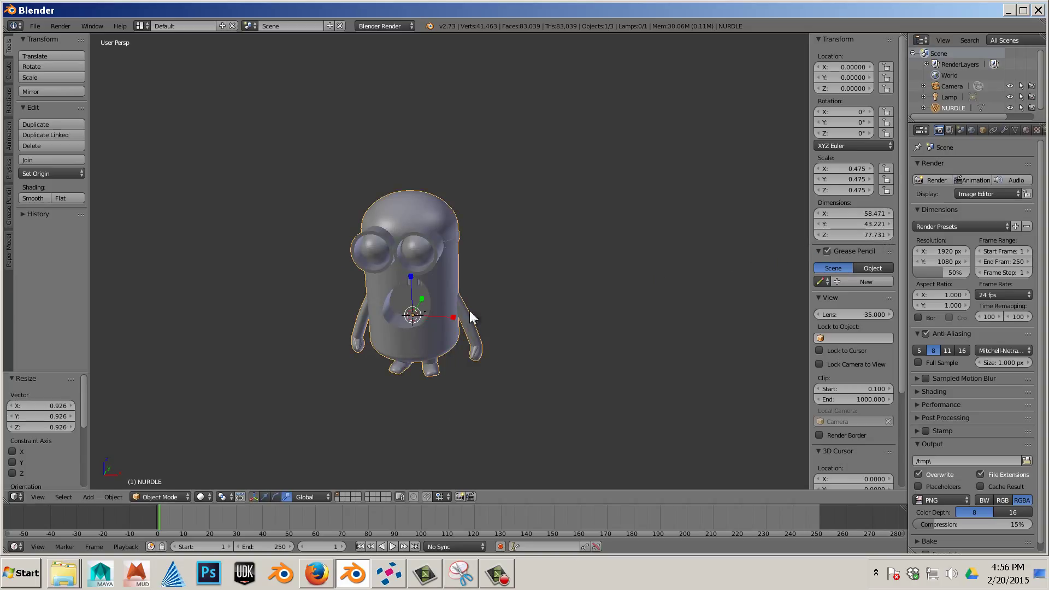
key("s")
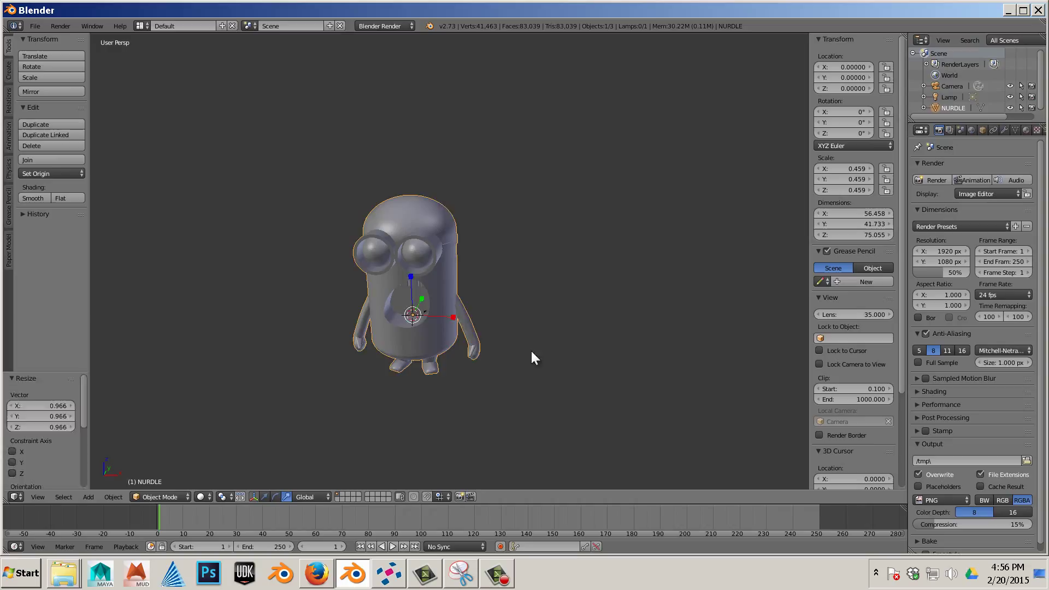
key("a")
right_click(436, 360)
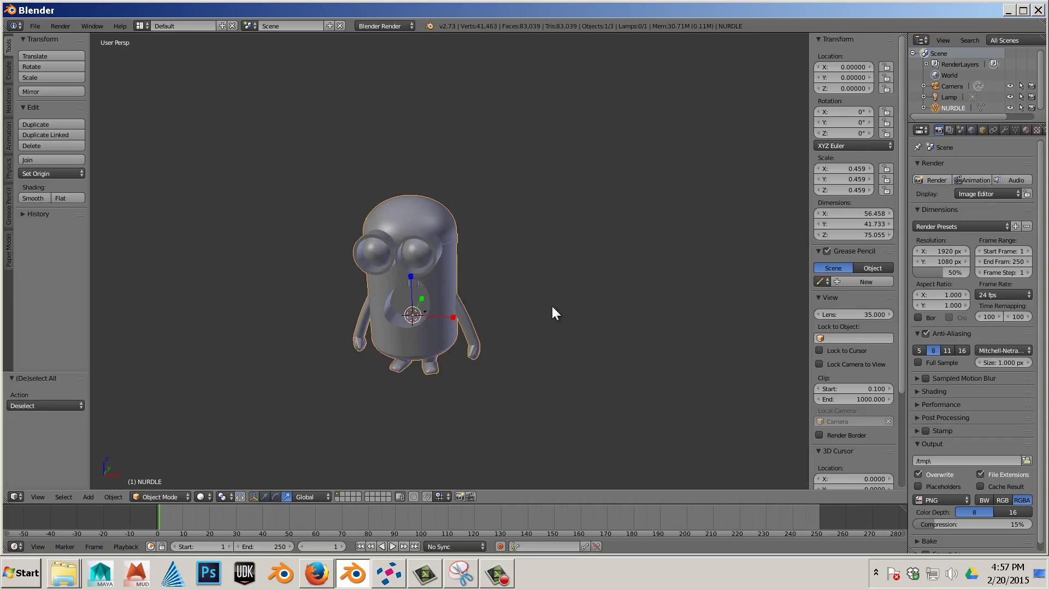
Step: Check the minion in front, right and Top Ortho views, centred at 0, 0, 0
mouse_move(569, 309)
middle_mouse_down()
mouse_move(397, 298)
mouse_move(654, 303)
mouse_move(535, 321)
mouse_move(548, 311)
mouse_move(530, 251)
mouse_move(541, 297)
mouse_move(580, 292)
mouse_move(549, 291)
mouse_move(574, 291)
mouse_move(566, 299)
middle_mouse_up()
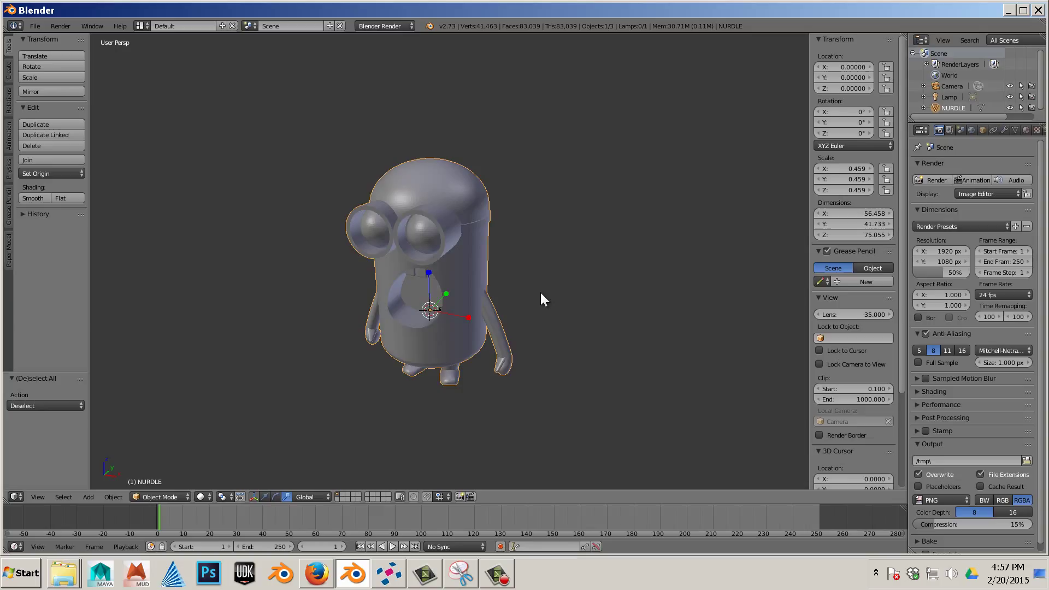
key("KP_1")
key("KP_3")
key("KP_7")
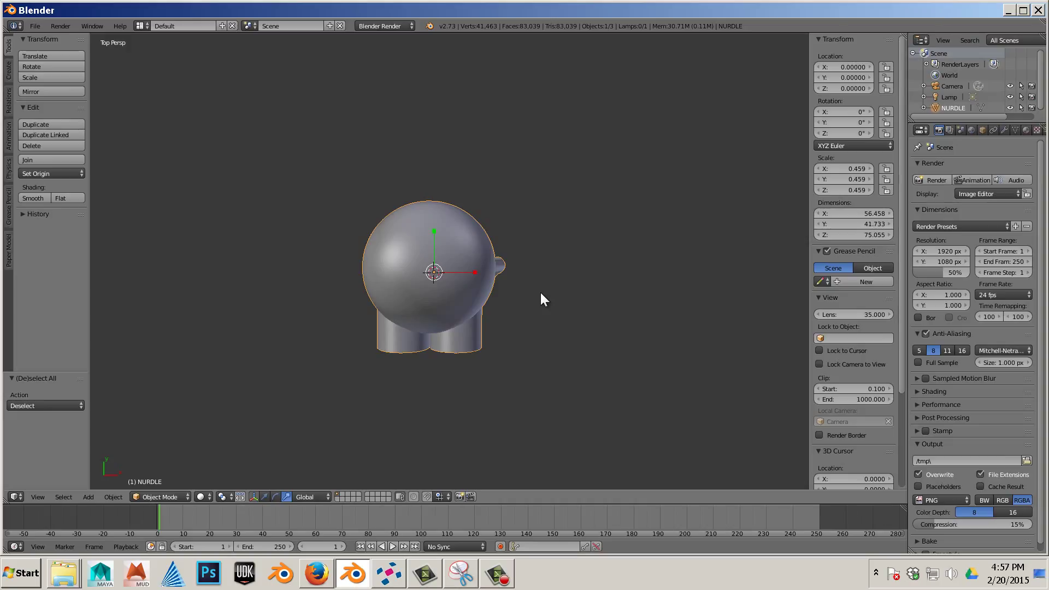
key("KP_5")
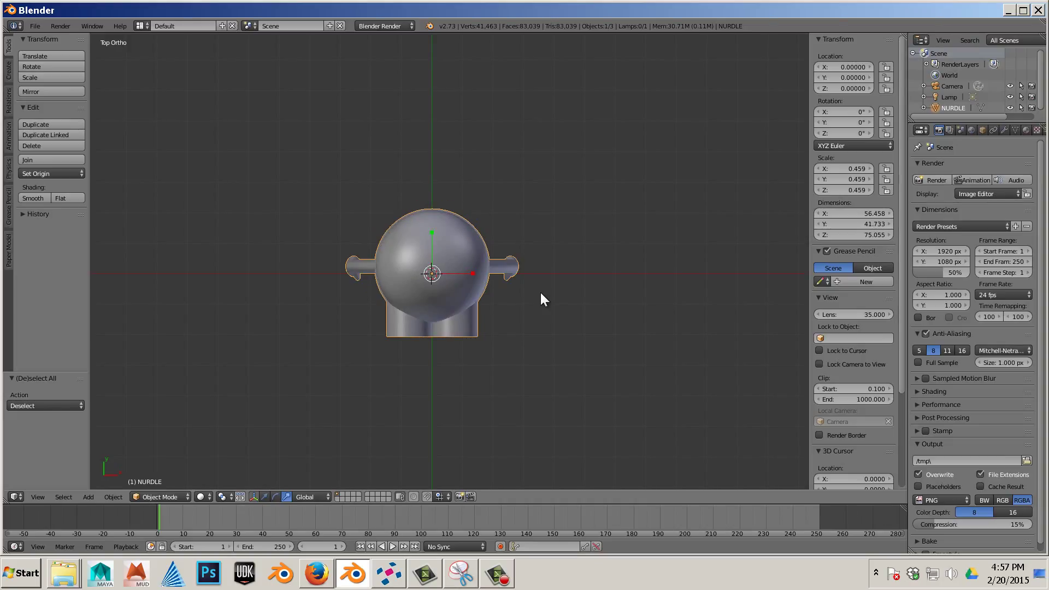